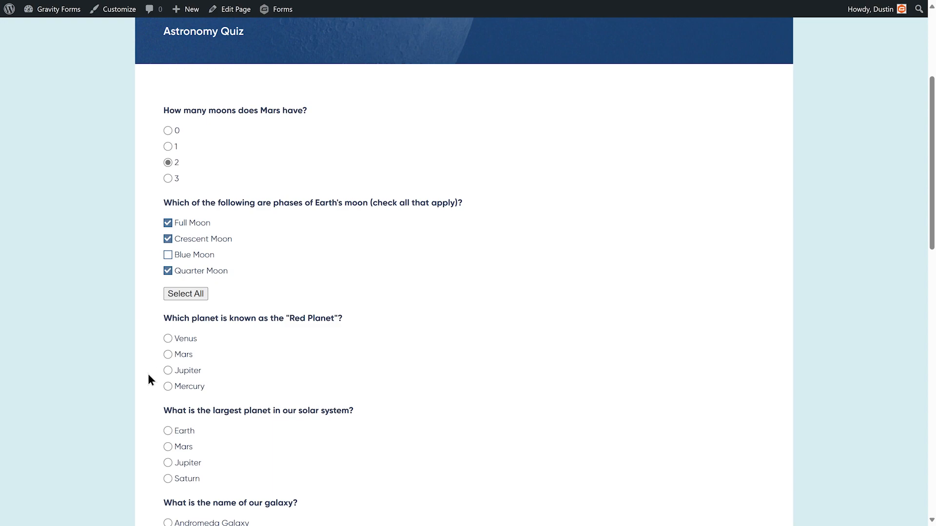
# Enter the quiz question text 'Which planet is known as the'.
pyautogui.click(169, 356)
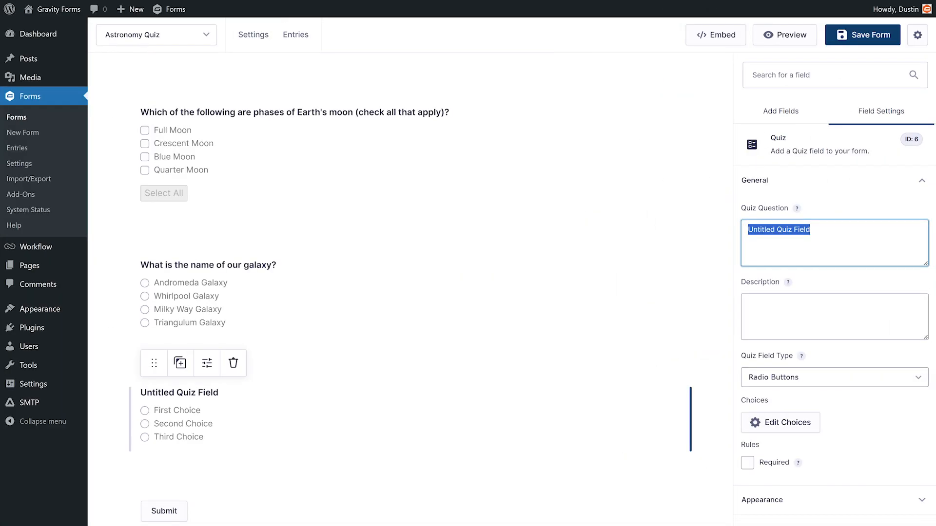
pyautogui.write('Which p')
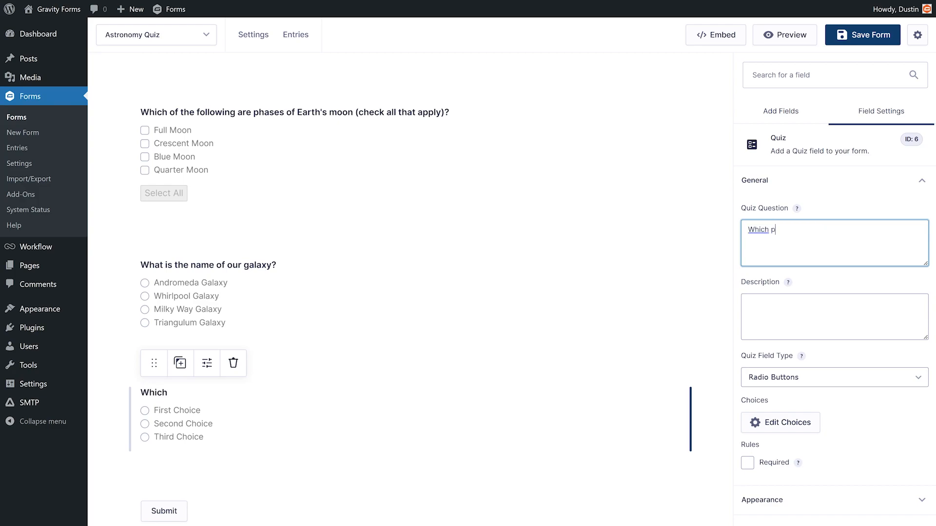
pyautogui.write('lanet is known a')
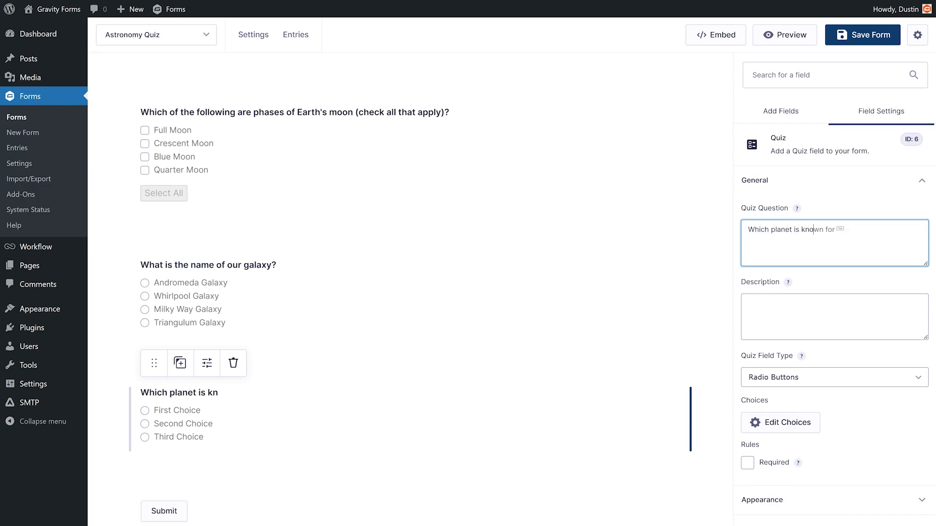
pyautogui.write('s the')
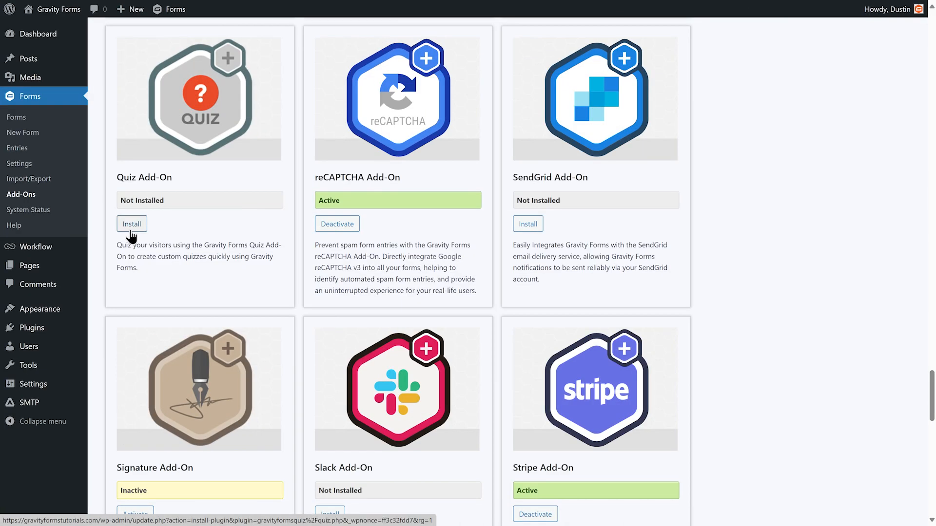
# Install and activate the Quiz Add-On 4.1 plugin.
pyautogui.click(131, 231)
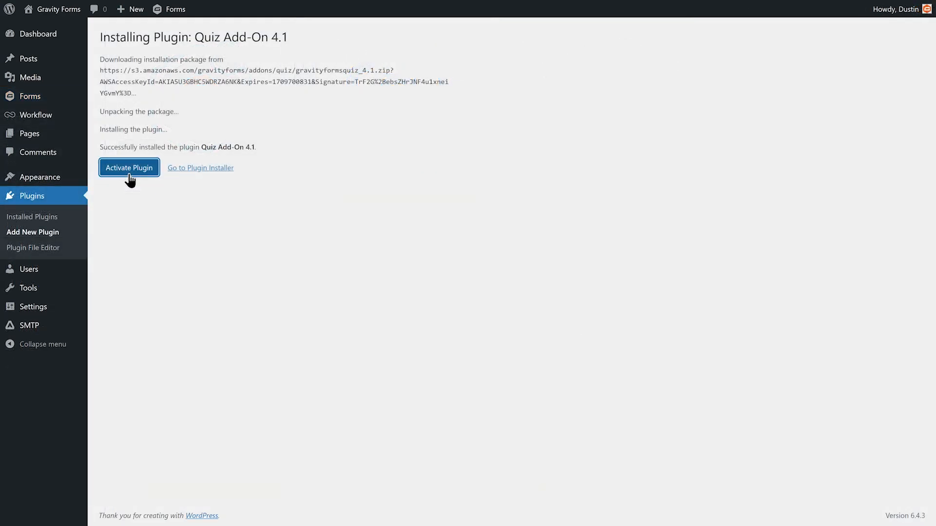
pyautogui.click(129, 173)
# Add a Quiz field to the form and set its question to 'What is the largest planet in our solar system?'.
pyautogui.moveTo(896, 446); pyautogui.dragTo(509, 145)
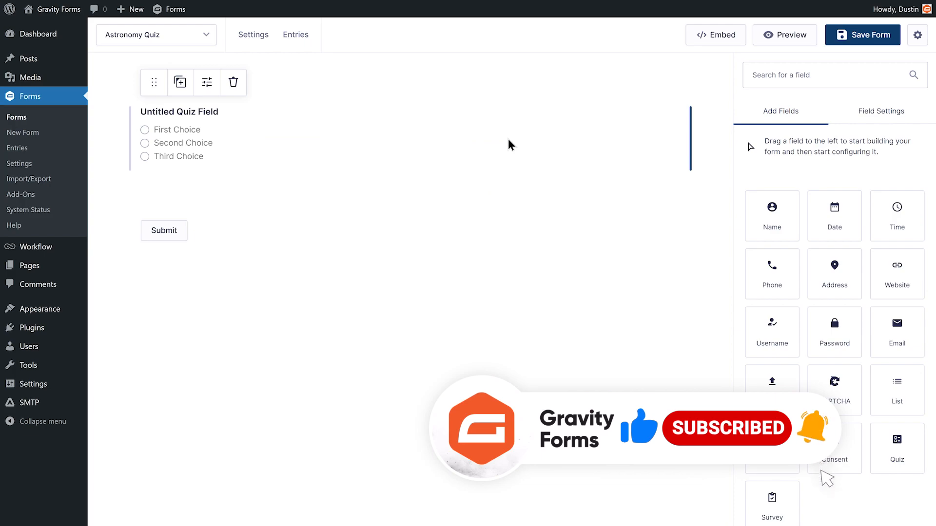
pyautogui.click(508, 138)
pyautogui.write('What i')
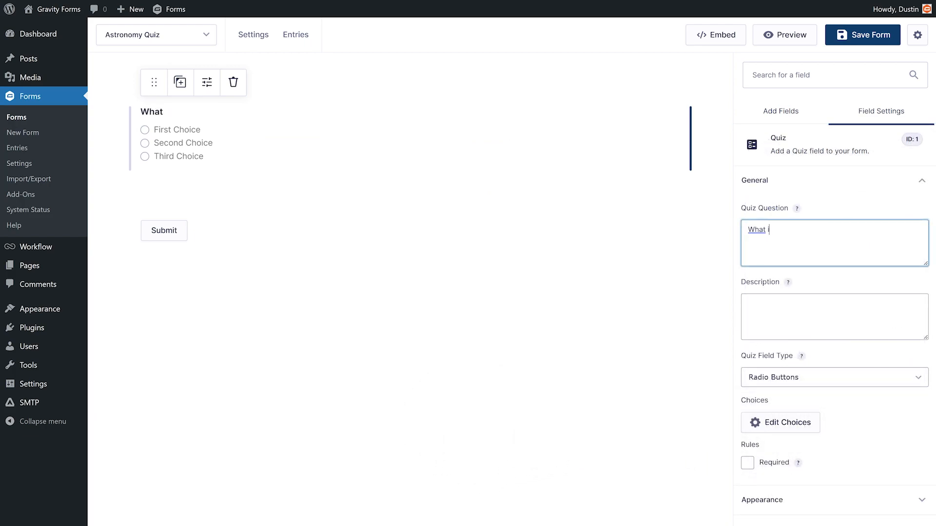
pyautogui.write('s the largest planet in our solar system?')
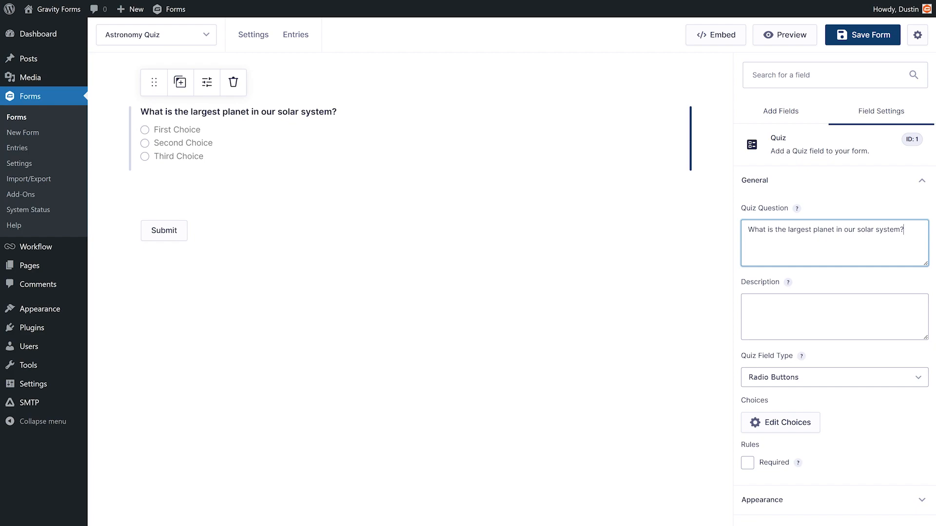
# Try the Drop Down and Checkboxes quiz field types before returning to Radio Buttons.
pyautogui.click(924, 381)
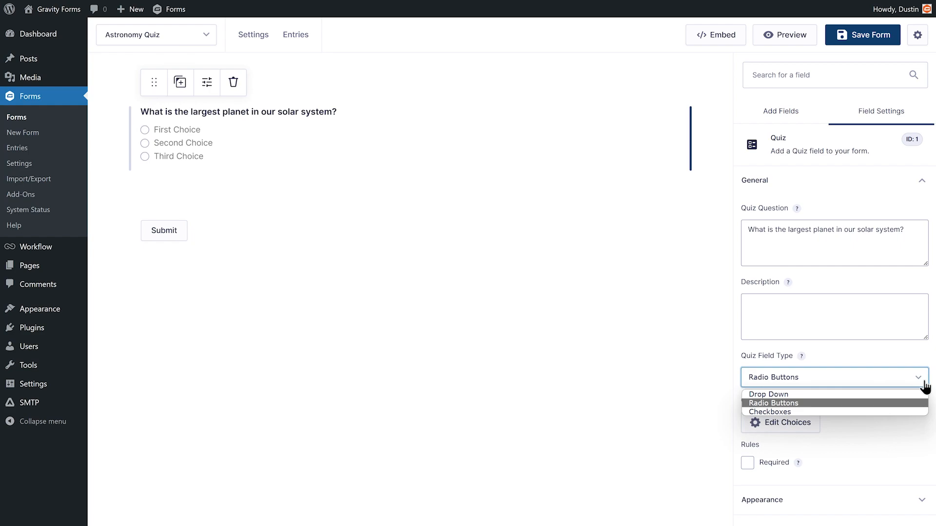
pyautogui.click(923, 396)
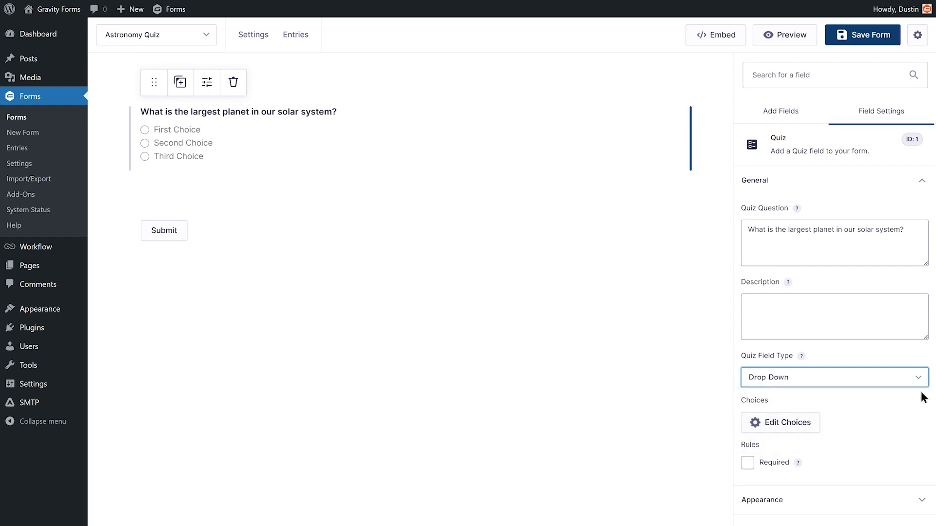
pyautogui.click(921, 385)
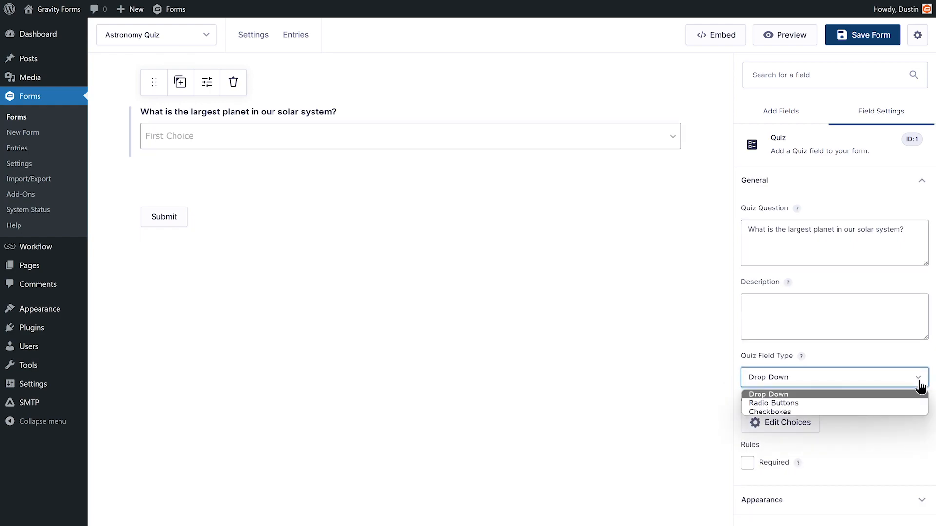
pyautogui.click(911, 403)
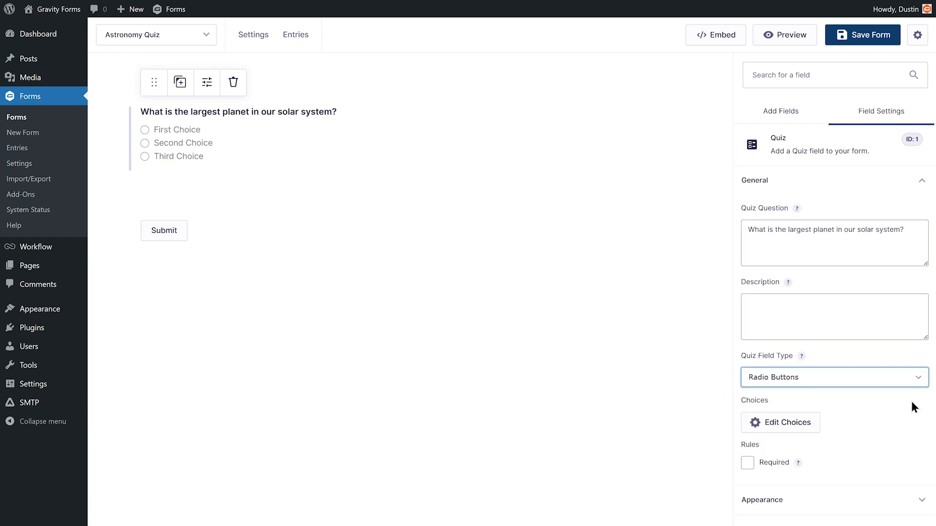
pyautogui.click(914, 387)
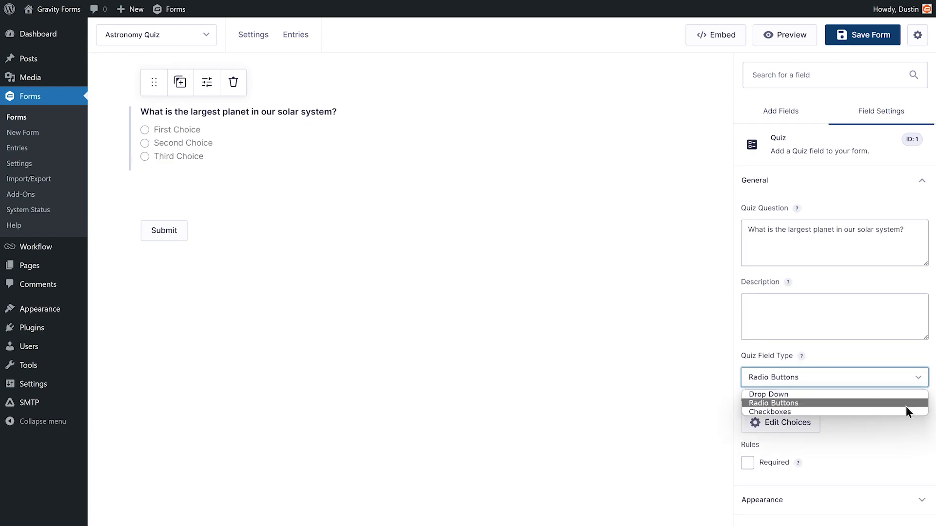
pyautogui.click(904, 411)
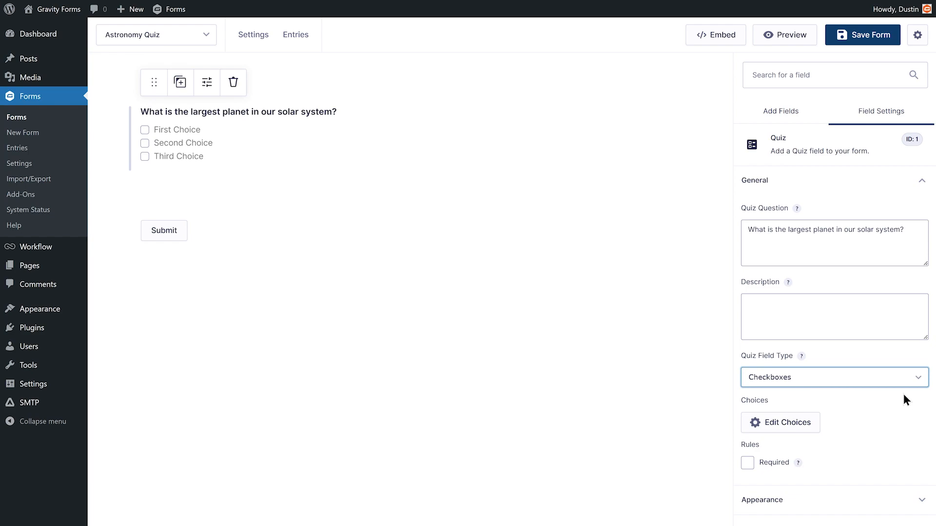
pyautogui.click(902, 387)
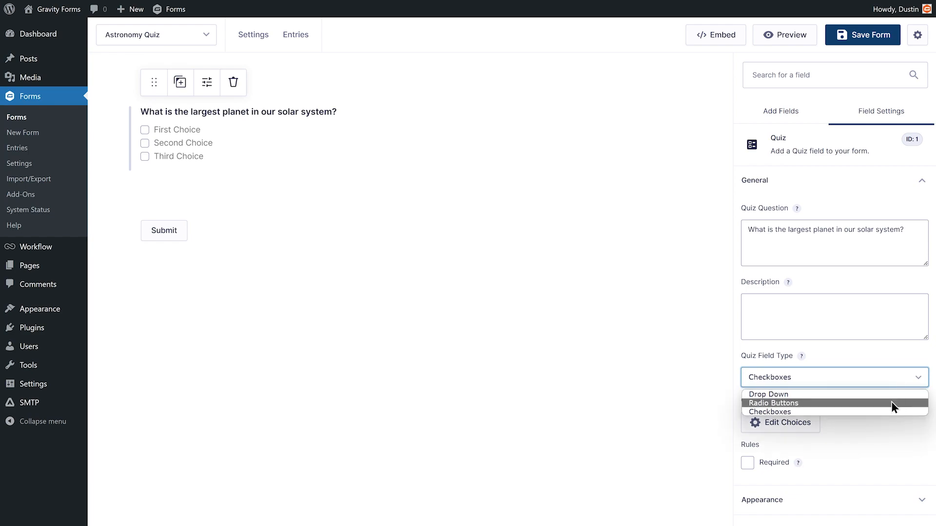
pyautogui.click(892, 403)
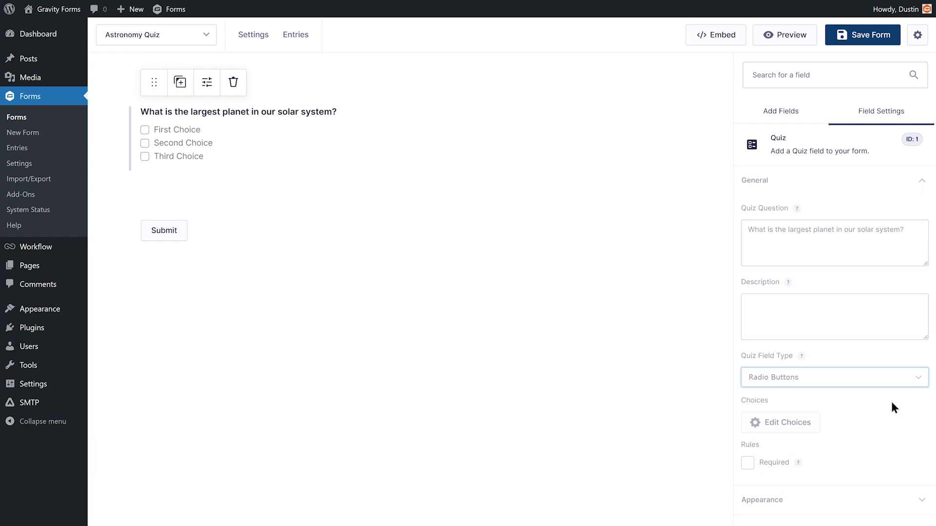
# Bulk-add the answers Earth, Mars, Jupiter and Saturn, and mark Jupiter as the correct answer.
pyautogui.click(774, 432)
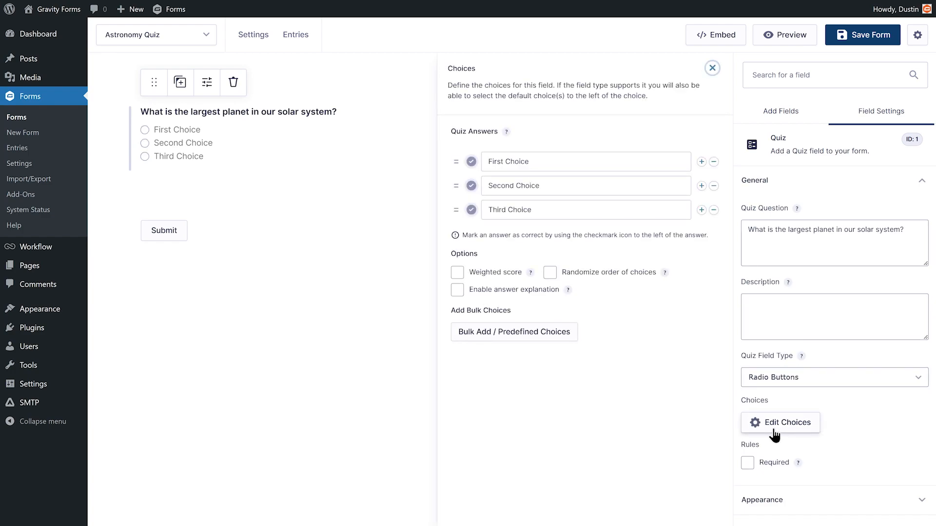
pyautogui.click(499, 345)
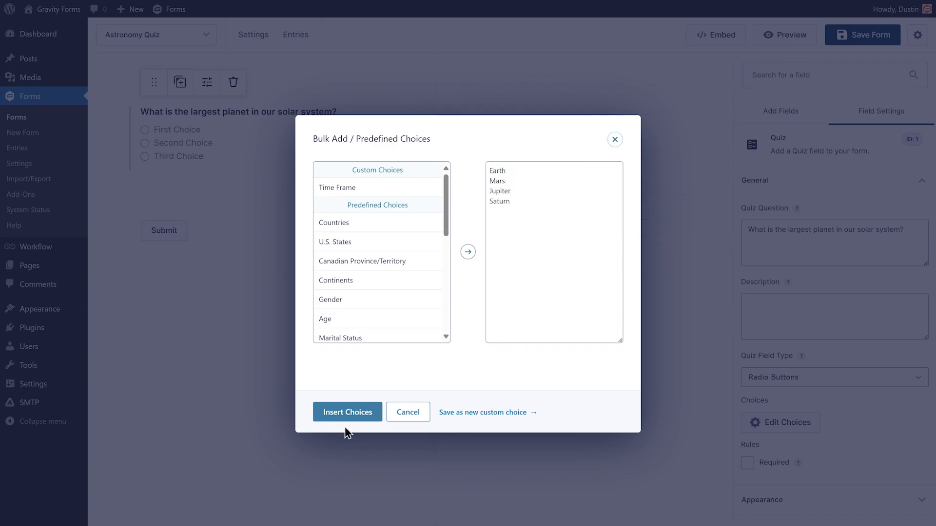
pyautogui.click(346, 414)
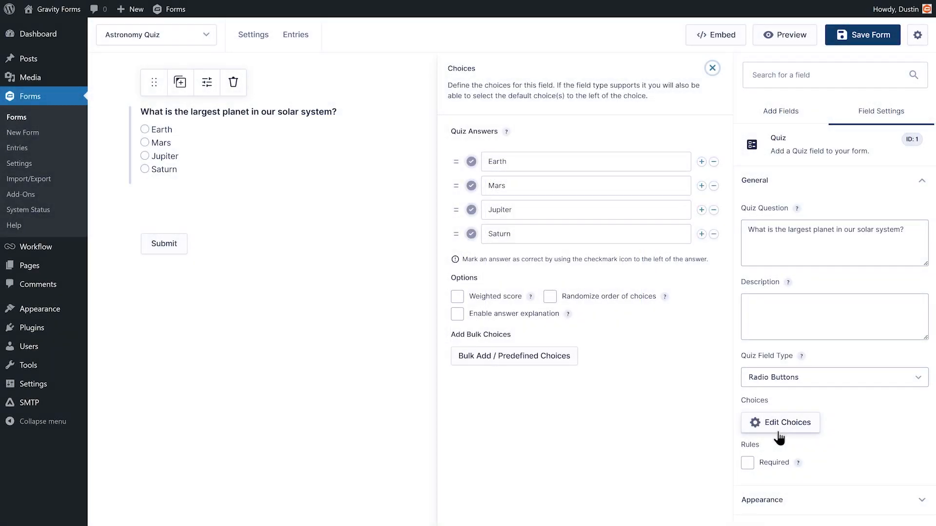
pyautogui.click(471, 210)
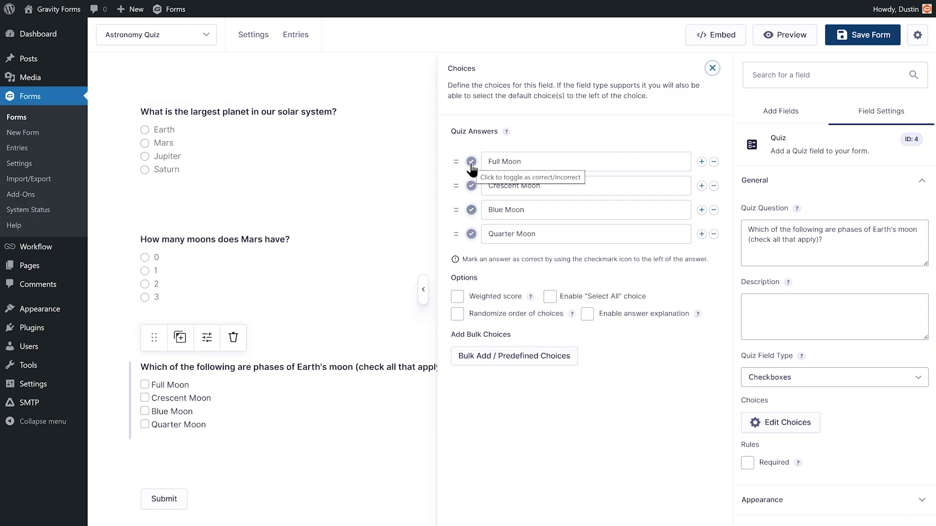
# Mark Full Moon, Crescent Moon and Quarter Moon as correct answers for the moon phases question.
pyautogui.click(471, 161)
pyautogui.click(470, 186)
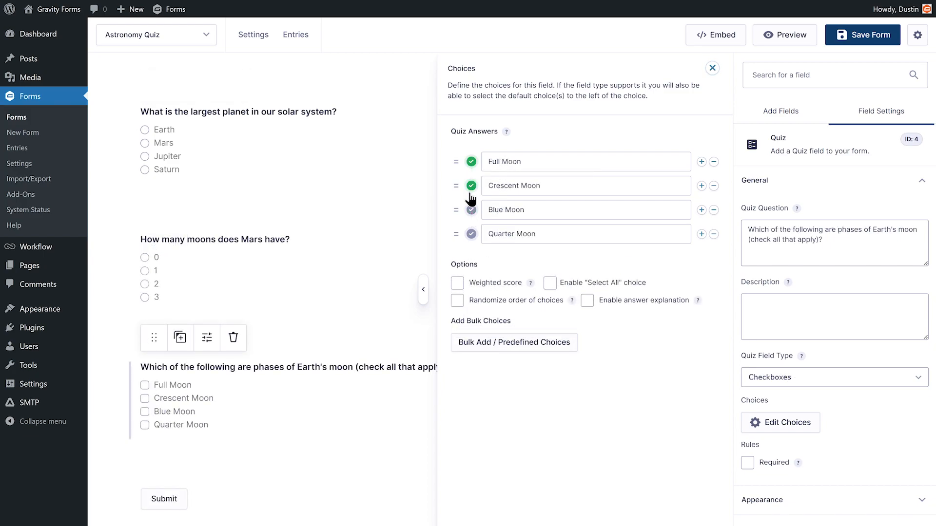
pyautogui.click(472, 234)
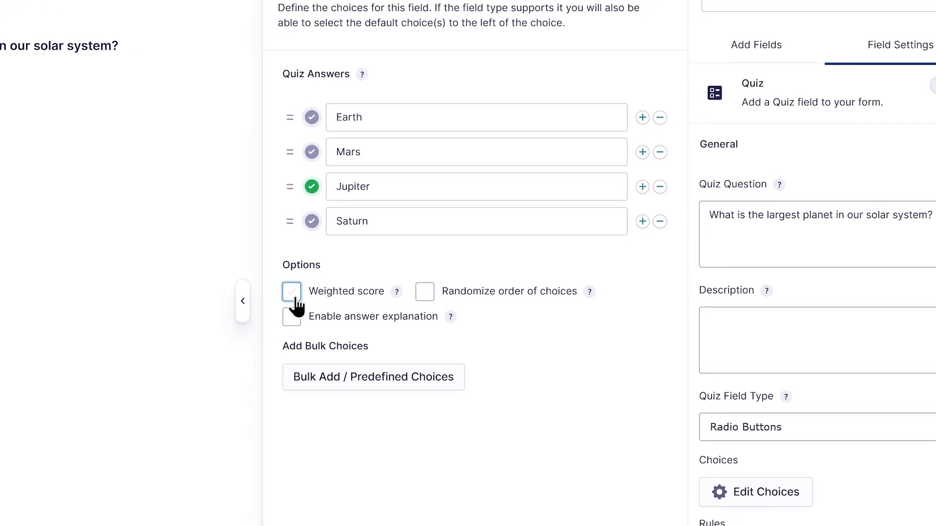
# Enable the weighted score option for the largest-planet question's answers.
pyautogui.click(242, 295)
pyautogui.moveTo(357, 294)
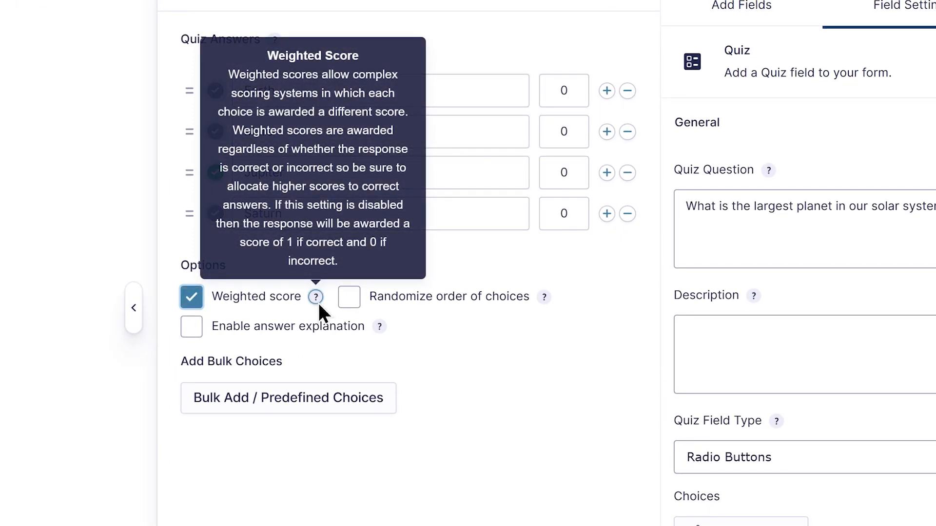
pyautogui.click(349, 297)
# Enable the "Select All" choice for the moon phases question.
pyautogui.moveTo(545, 304)
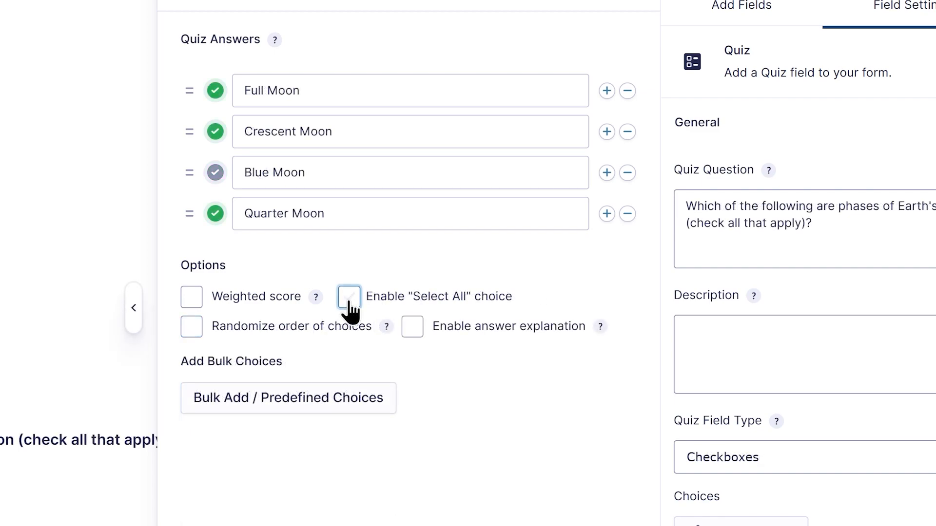
pyautogui.click(349, 298)
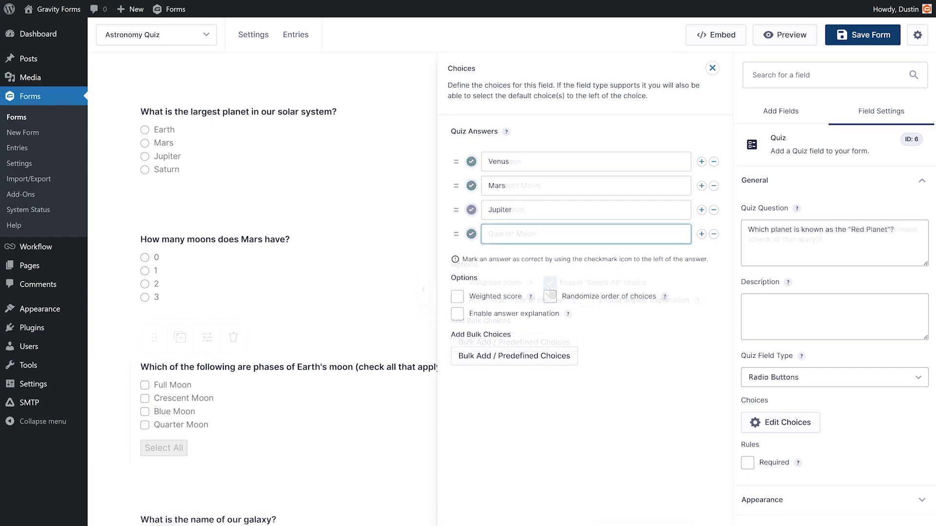
# Enter Mercury as the last answer of the Red Planet question.
pyautogui.write('ercury')
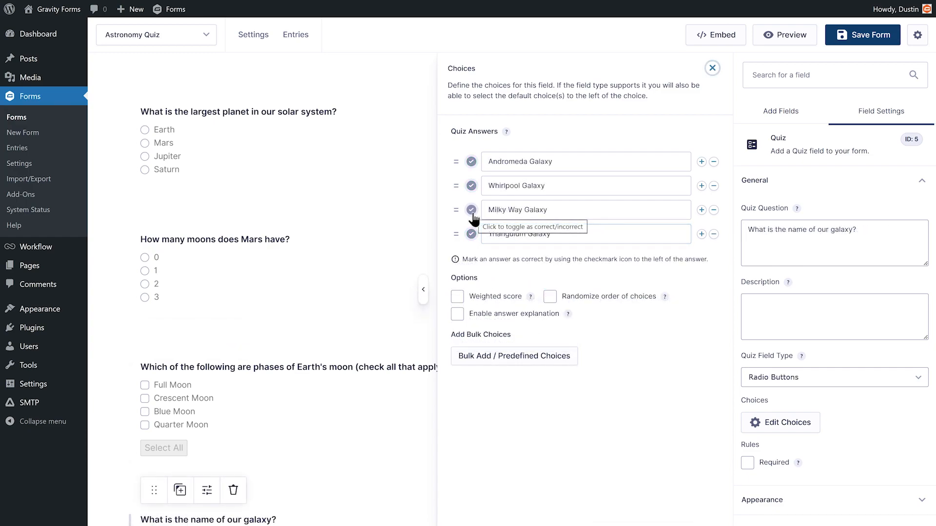
# Mark Milky Way Galaxy as the galaxy question's correct answer and save the form.
pyautogui.click(472, 213)
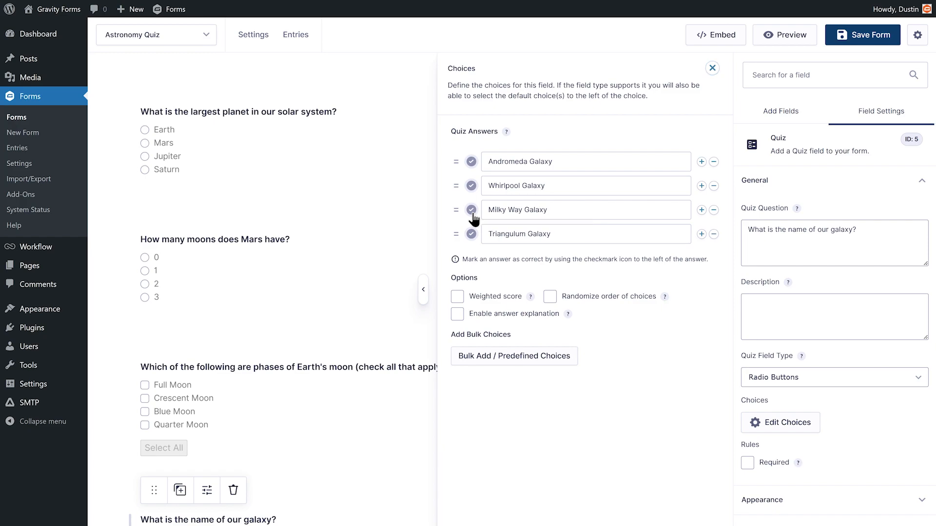
pyautogui.click(864, 42)
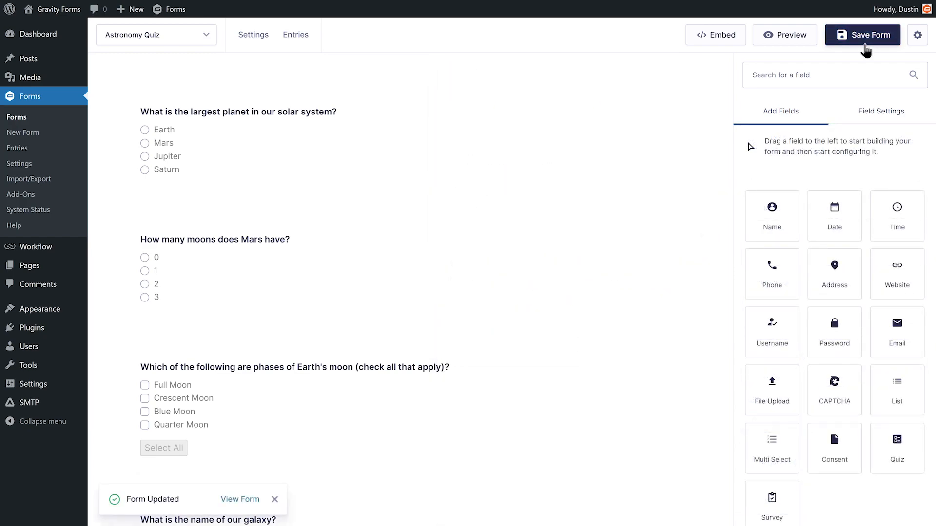
# Turn on Shuffle quiz fields in the form's Quiz settings.
pyautogui.moveTo(253, 35)
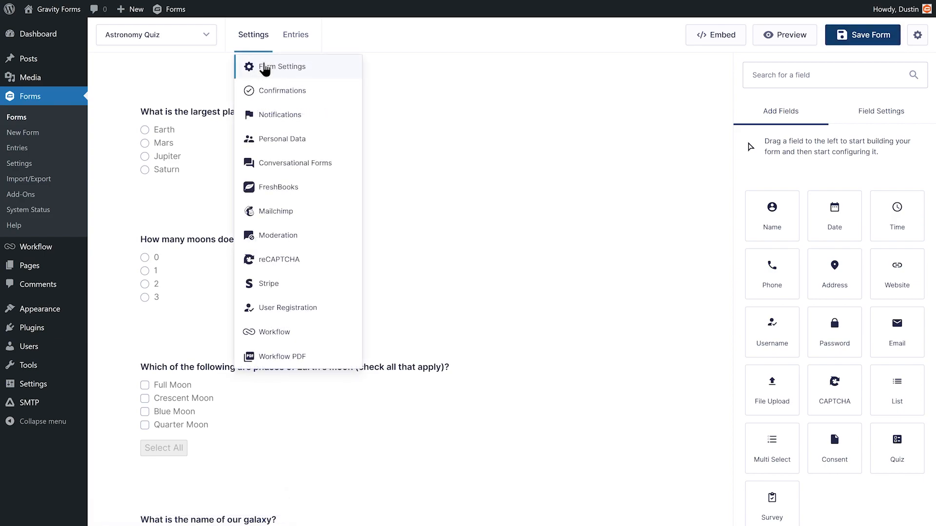
pyautogui.click(265, 69)
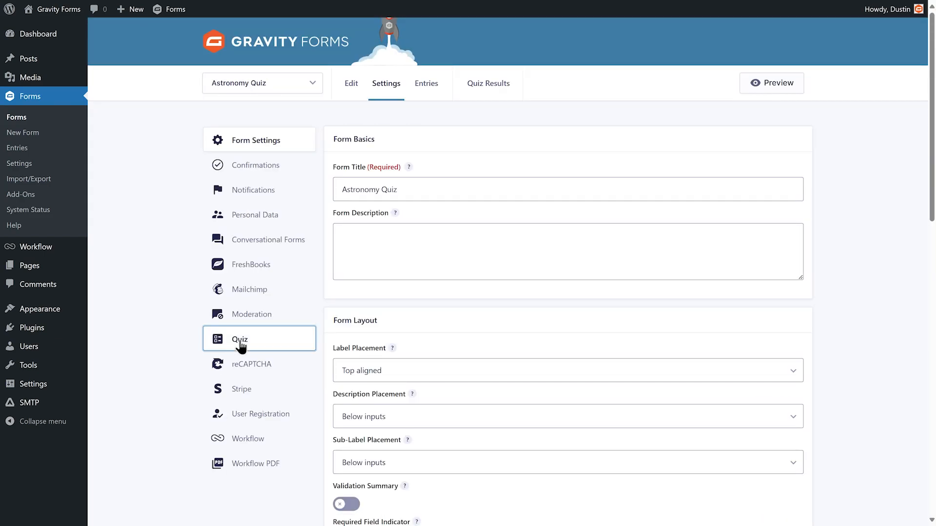
pyautogui.click(241, 343)
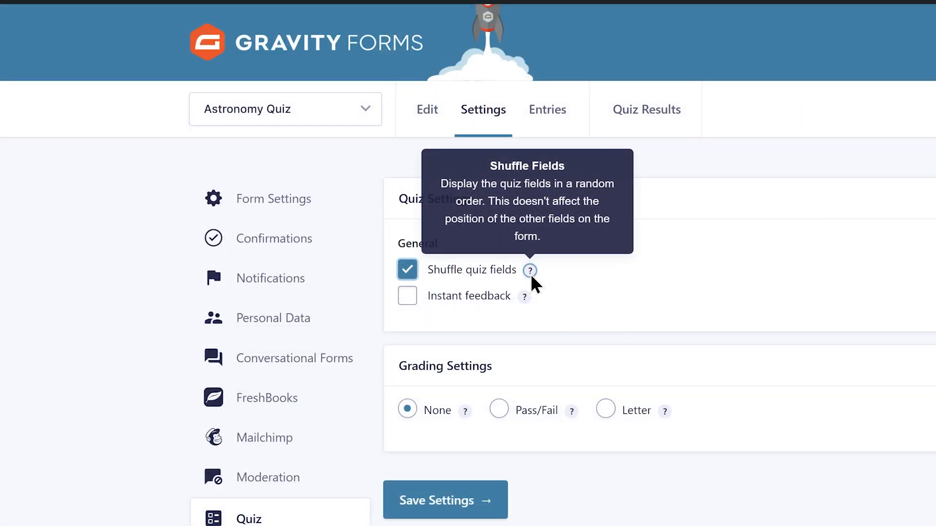
pyautogui.moveTo(521, 302)
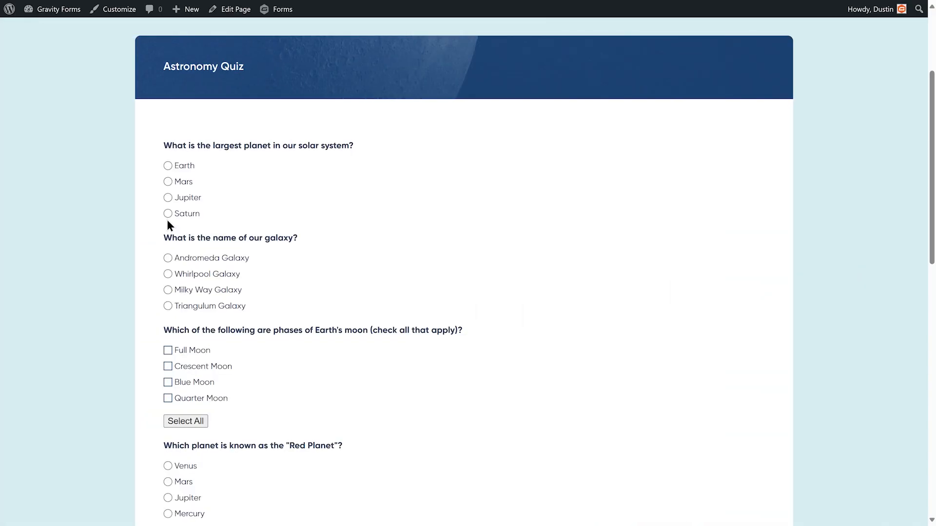
# On the live quiz, answer Saturn for the largest planet and Milky Way Galaxy for the galaxy question.
pyautogui.click(168, 214)
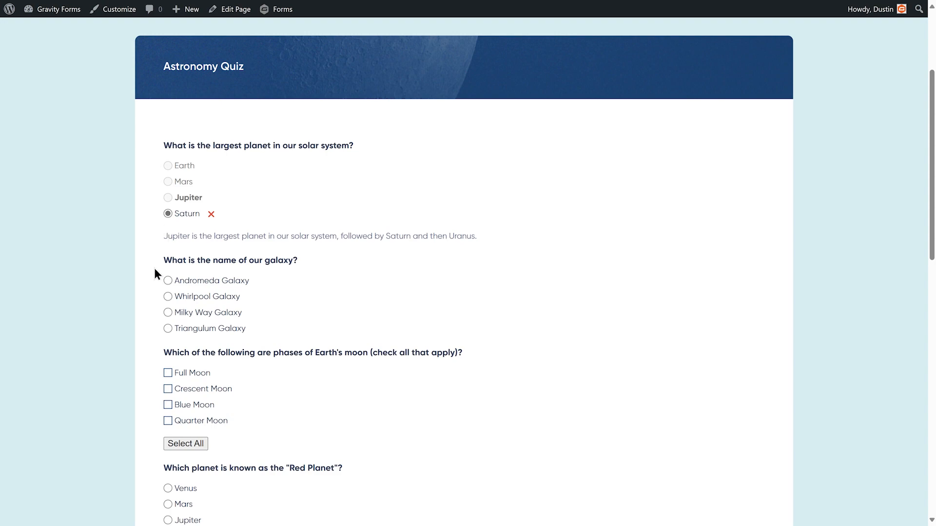
pyautogui.click(167, 314)
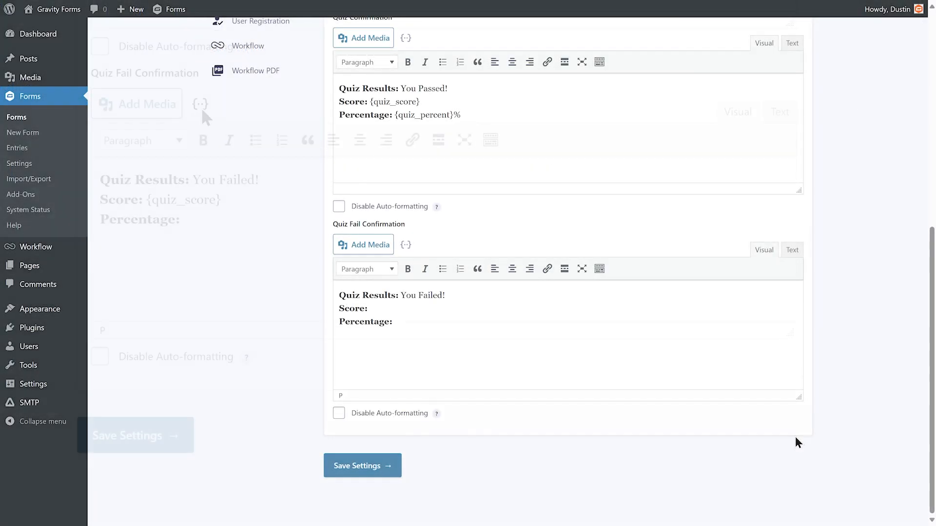
# Insert the quiz score and quiz percentage merge tags into the Quiz Fail Confirmation's Score and Percentage lines.
pyautogui.click(406, 245)
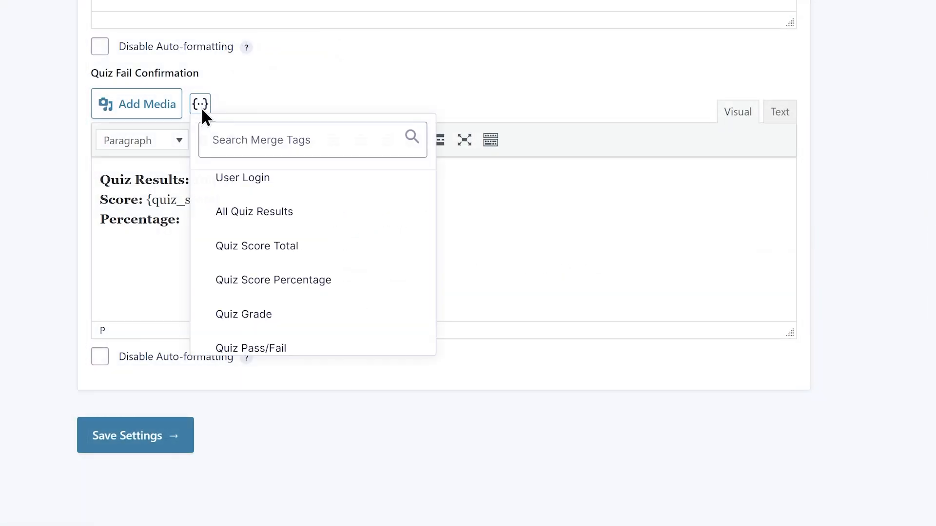
pyautogui.click(276, 283)
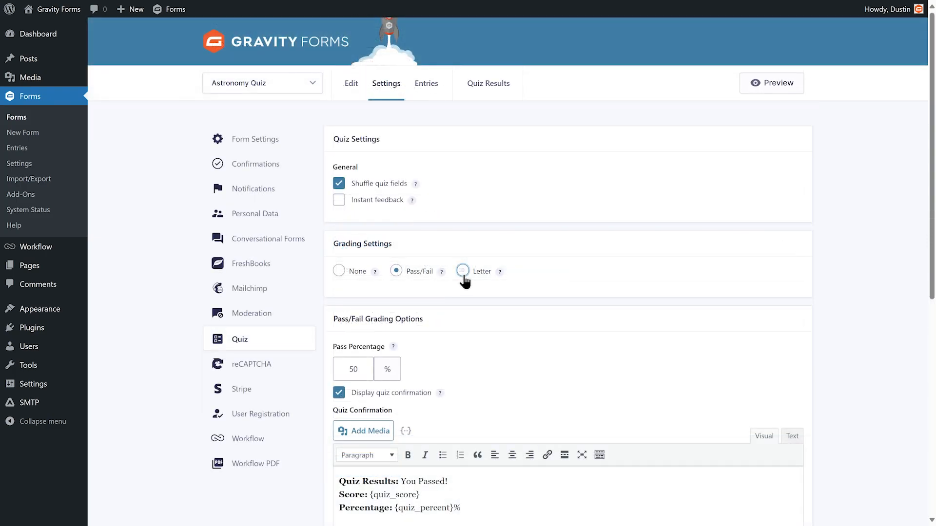
pyautogui.click(463, 272)
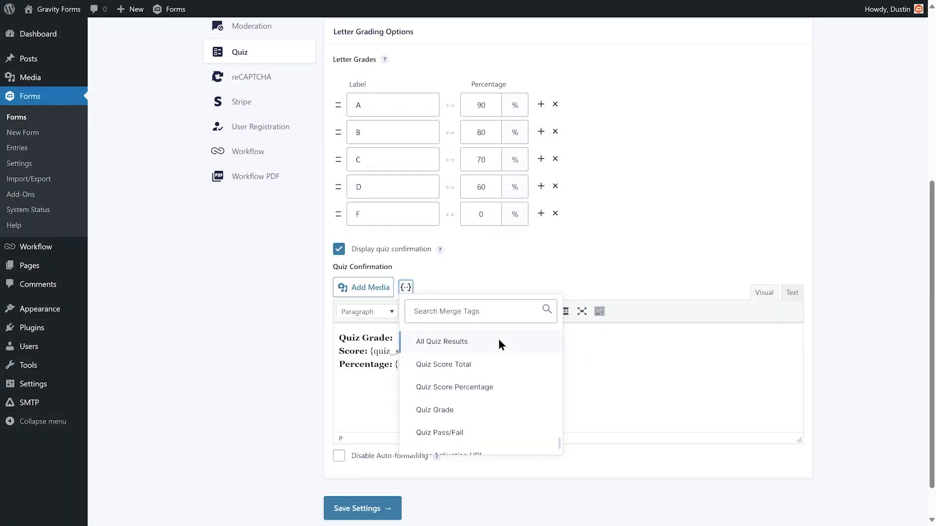
# Add the Quiz Grade merge tag to the Quiz Confirmation's grade line and save the quiz settings.
pyautogui.click(499, 410)
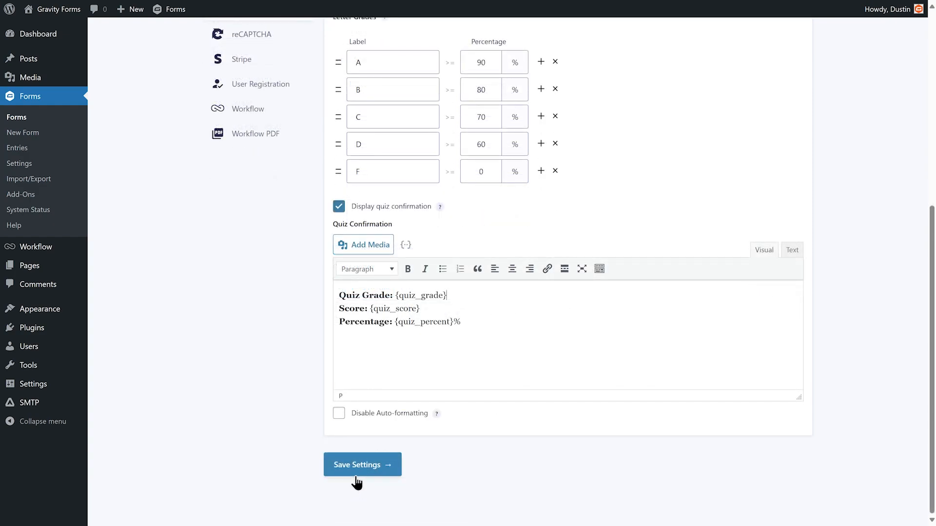
pyautogui.click(356, 474)
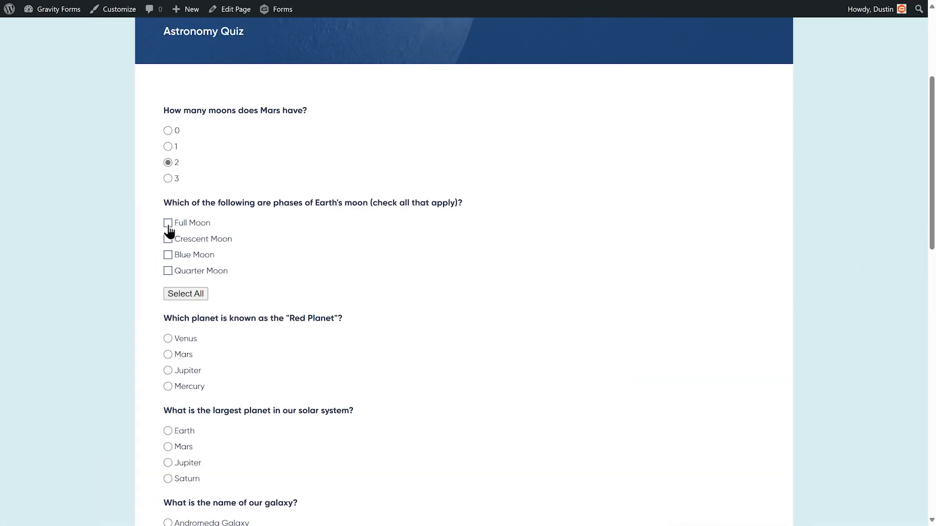
# On the live quiz, check Full Moon and Quarter Moon and answer Jupiter for the largest planet.
pyautogui.click(169, 225)
pyautogui.click(169, 272)
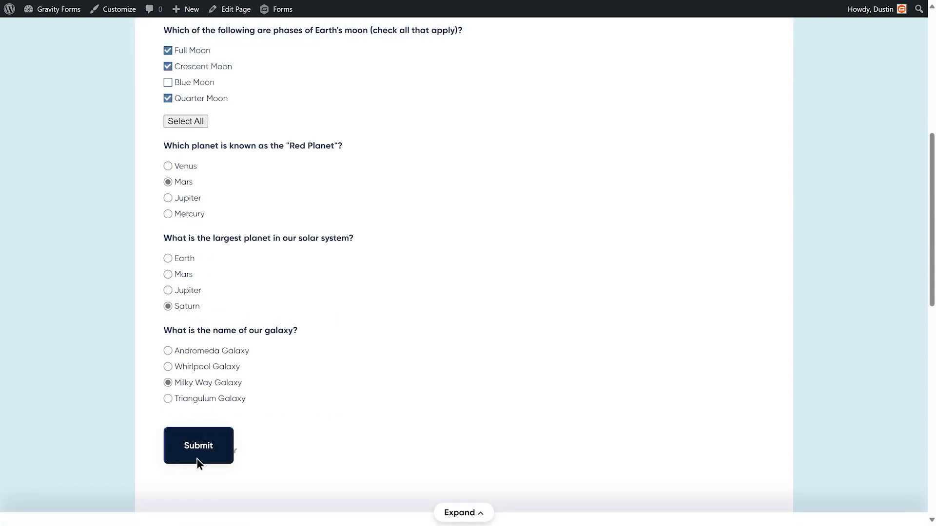
pyautogui.click(198, 460)
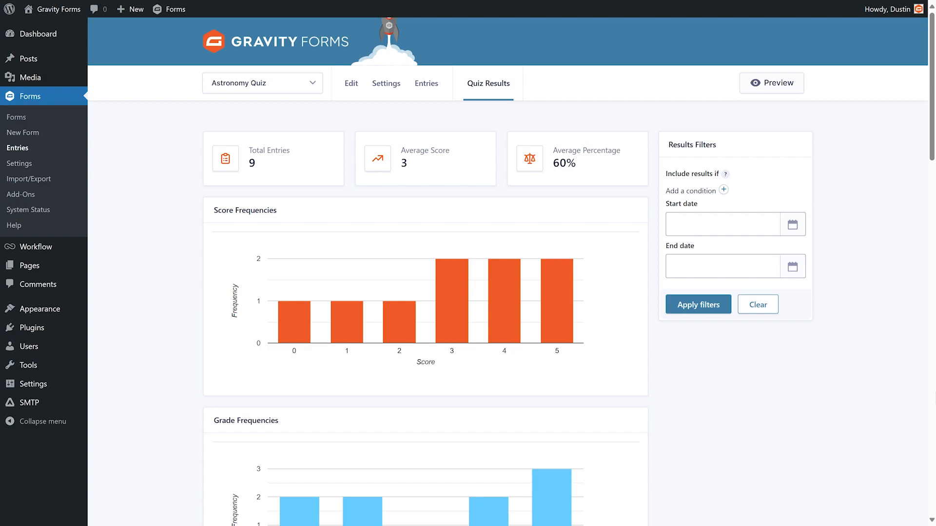
# Filter the quiz results to entries whose moon phases answer is Blue Moon.
pyautogui.scroll(-4, 507, 273)
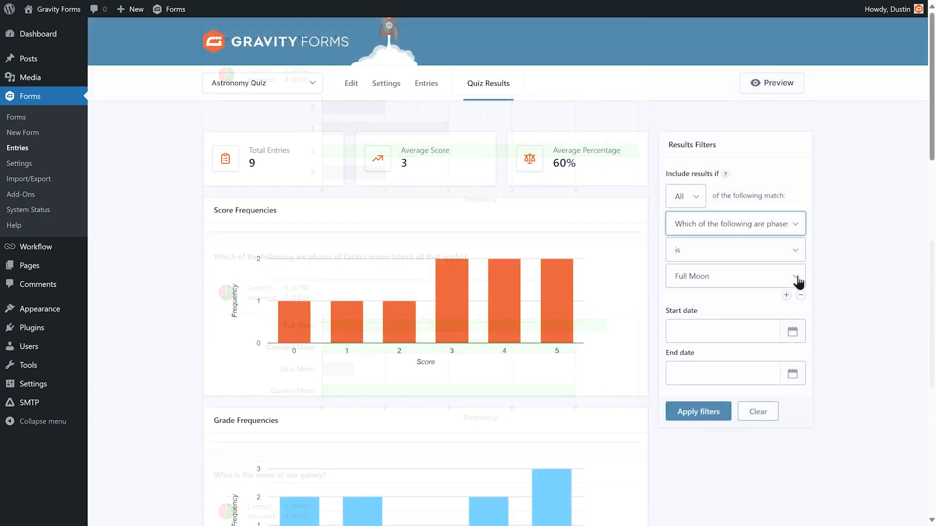
pyautogui.click(795, 281)
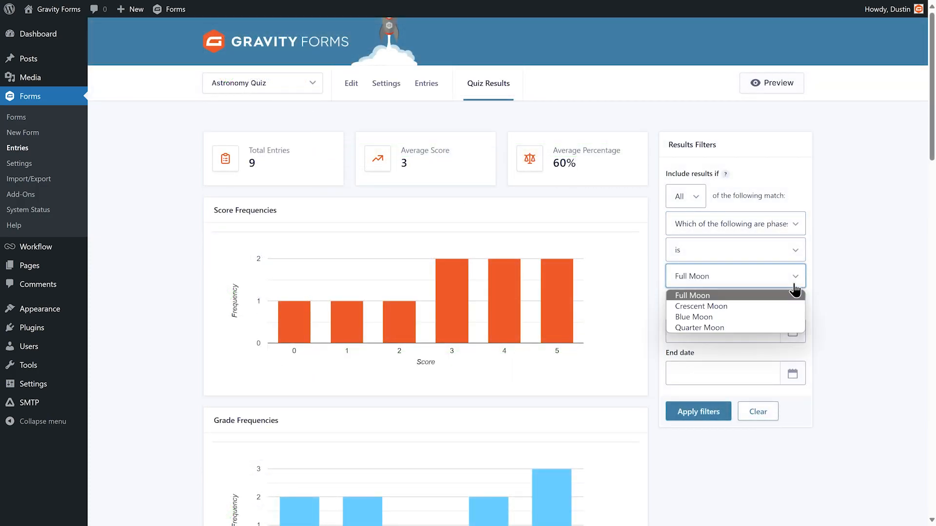
pyautogui.click(783, 317)
pyautogui.click(701, 417)
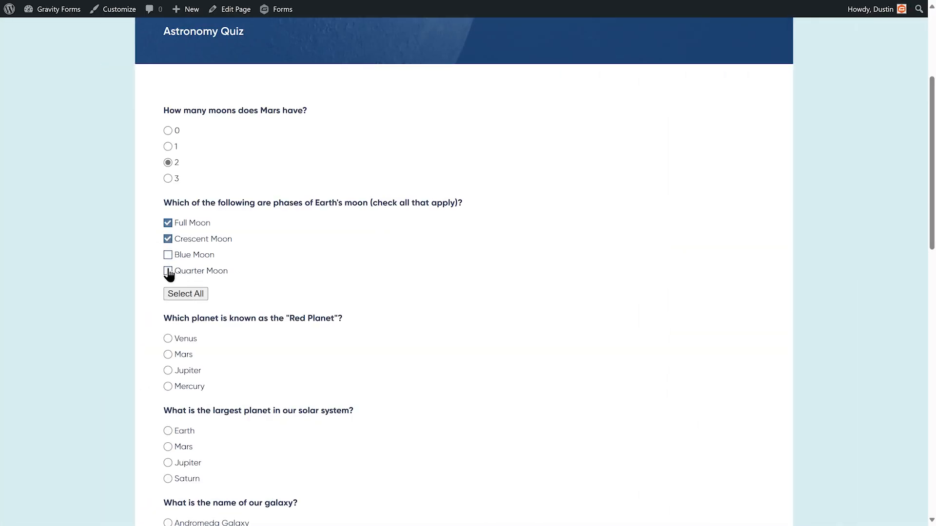
# On the live quiz, check Quarter Moon and answer Mars for the Red Planet question.
pyautogui.click(168, 272)
pyautogui.click(168, 356)
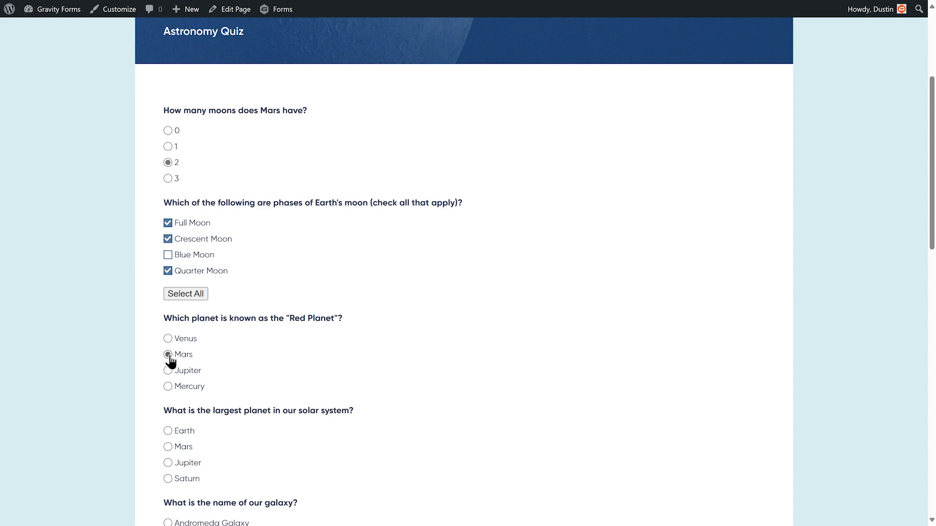